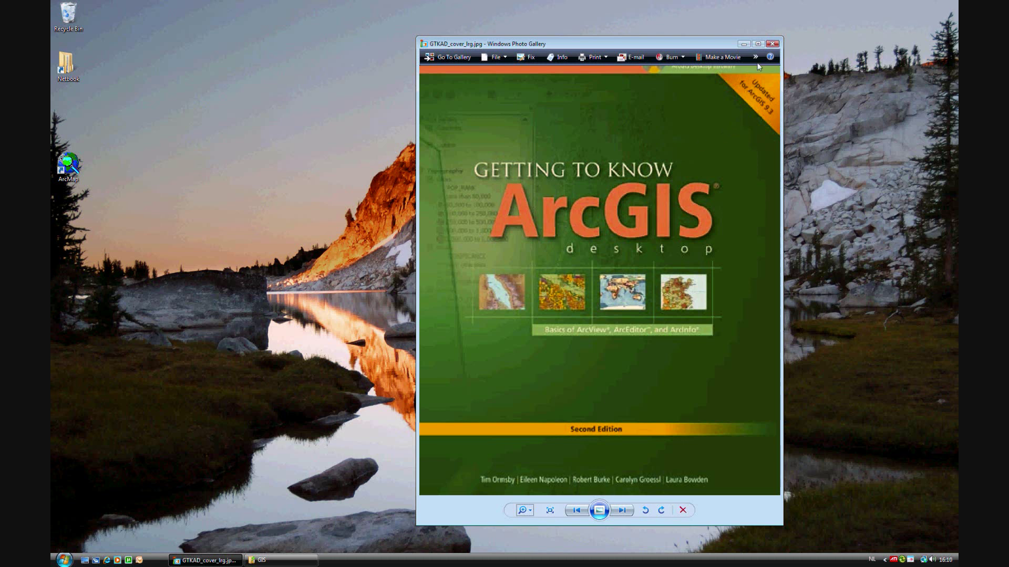
# Step: Start ArcMap and open the existing map document ex05c.mxd from the Chapter05 folder
pyautogui.click(743, 44)
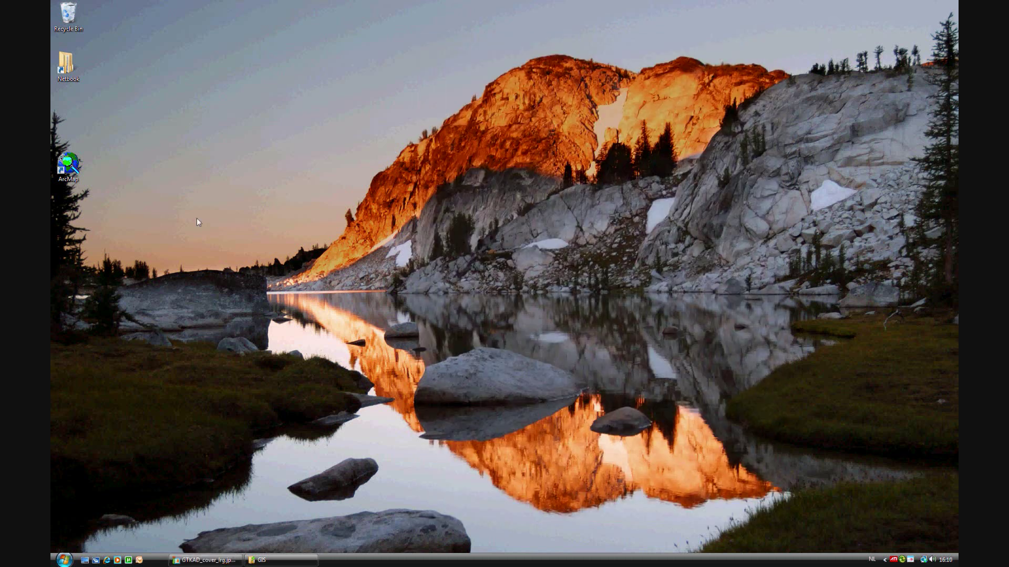
pyautogui.doubleClick(61, 164)
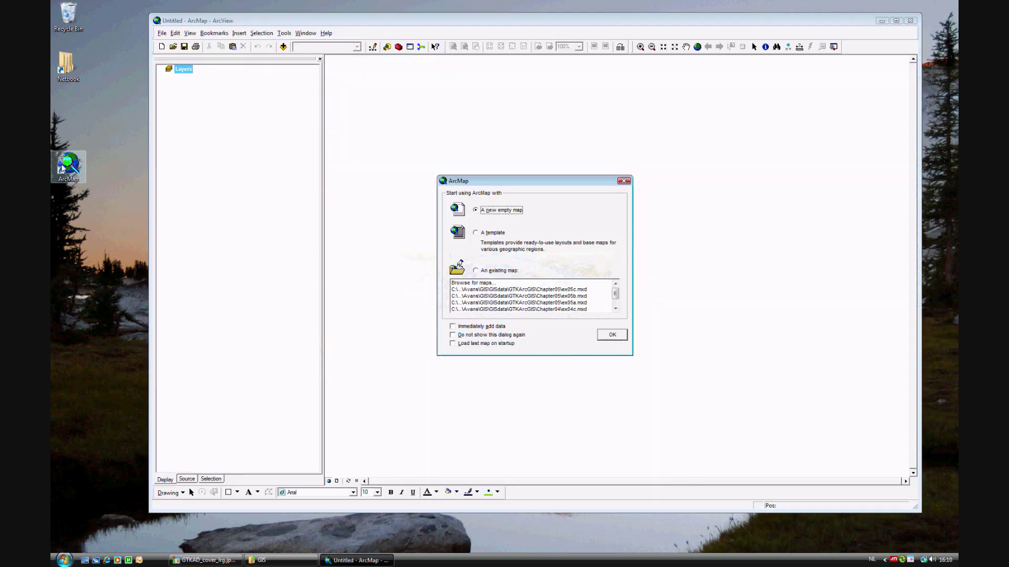
pyautogui.click(484, 272)
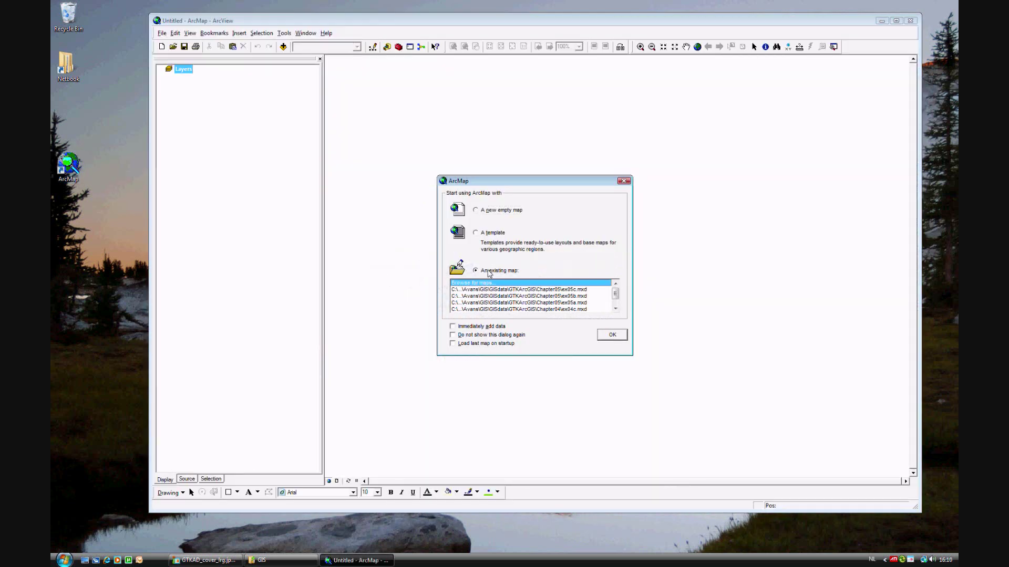
pyautogui.click(618, 338)
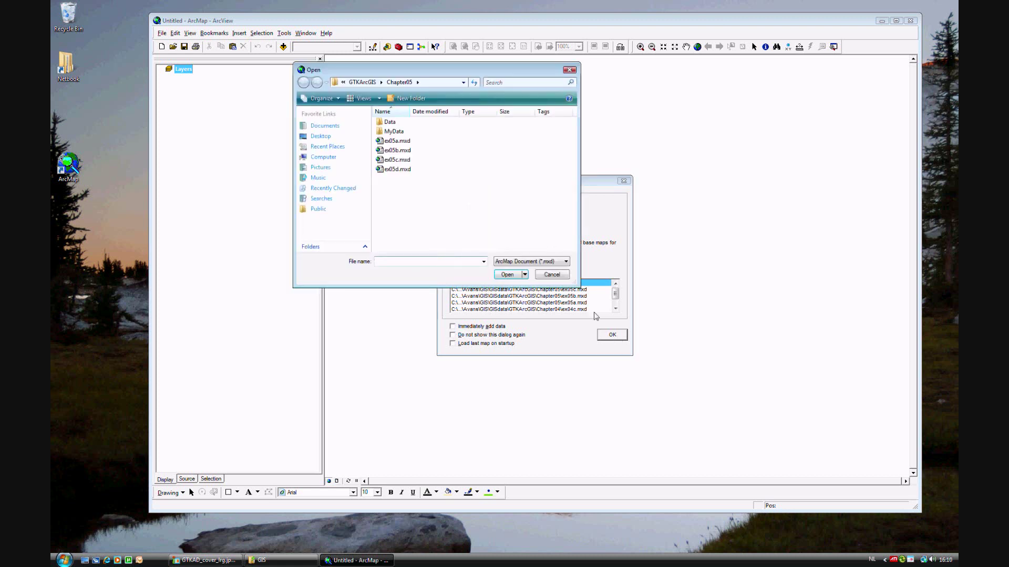
pyautogui.click(402, 164)
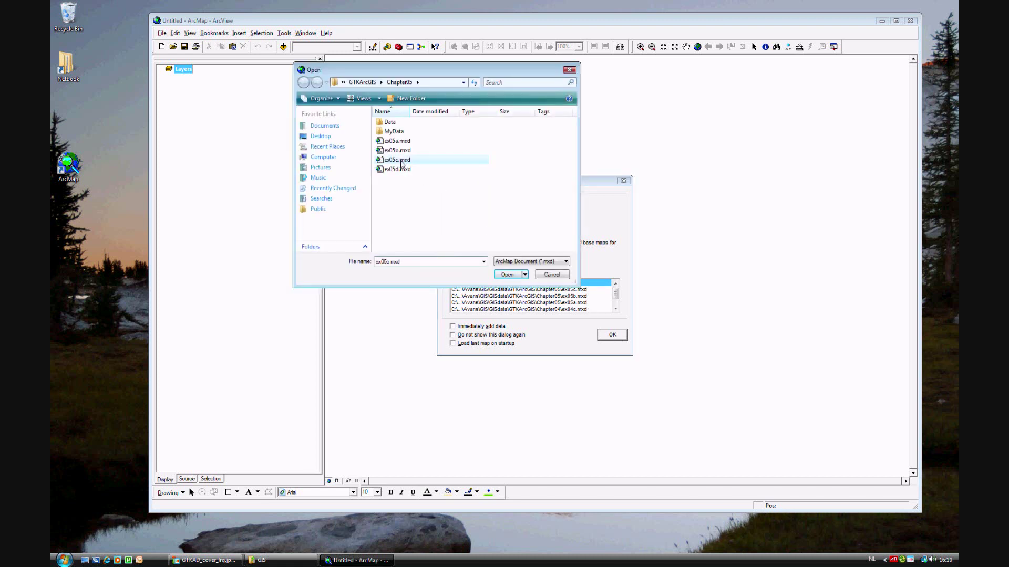
pyautogui.click(507, 275)
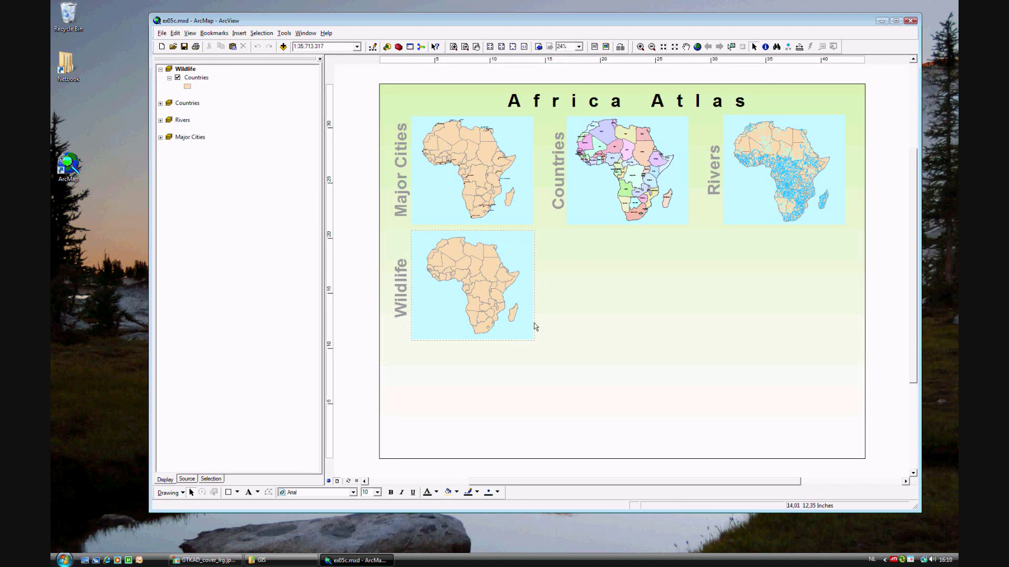
# Step: Show the Wildlife map in Data View and add Animals.shp from Chapter05\Data
pyautogui.click(329, 482)
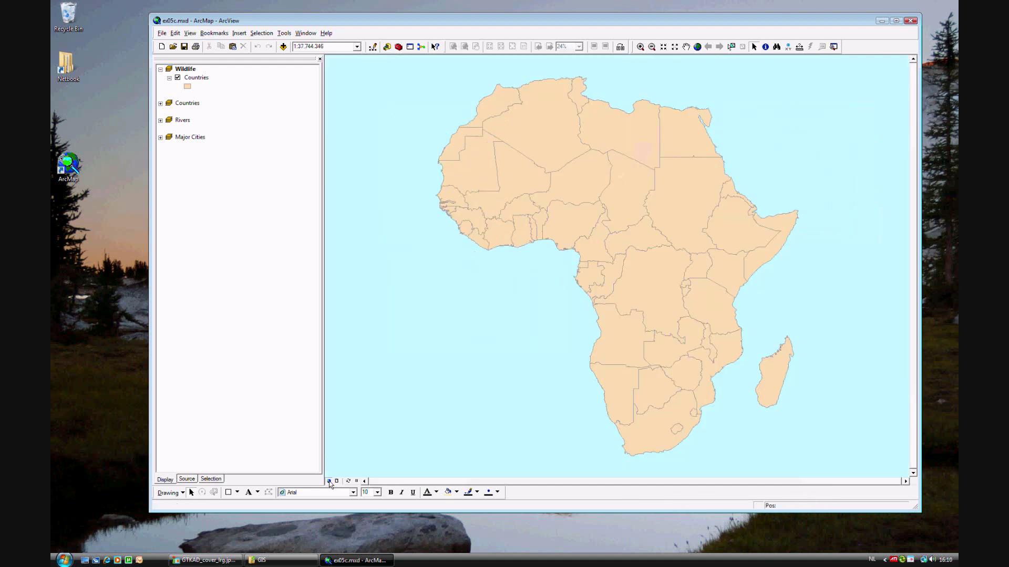
pyautogui.click(284, 46)
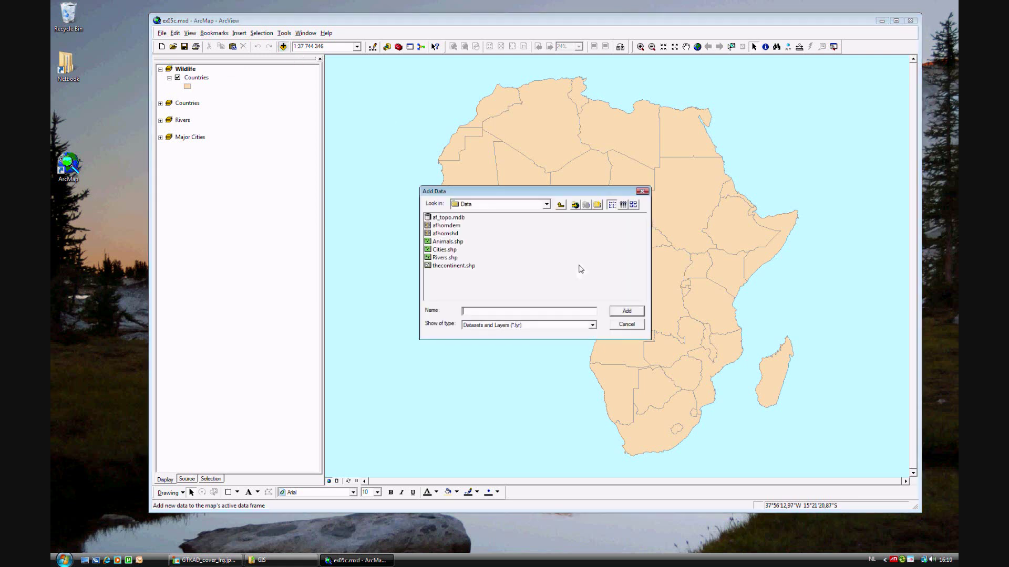
pyautogui.click(547, 205)
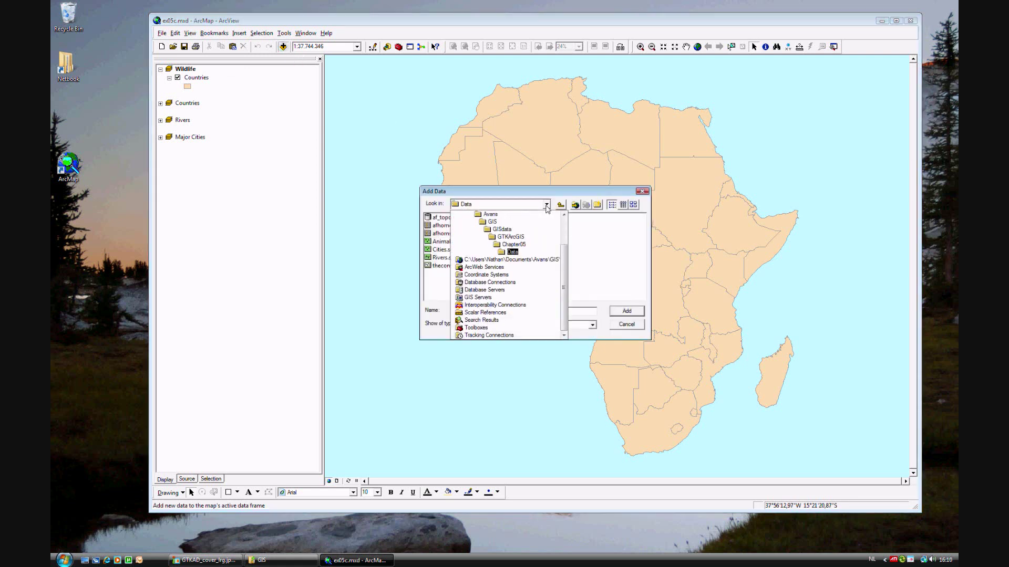
pyautogui.click(524, 245)
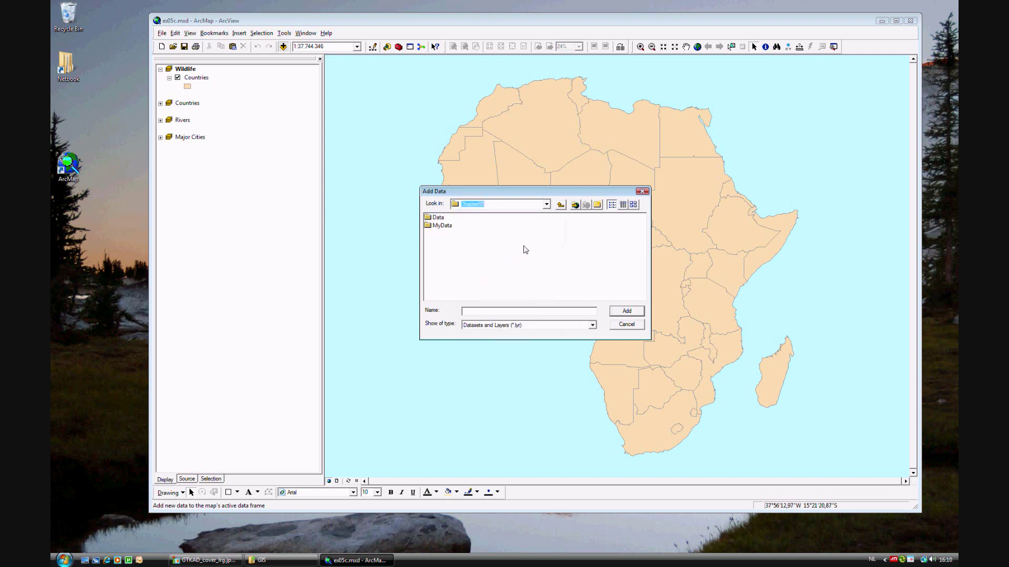
pyautogui.doubleClick(429, 218)
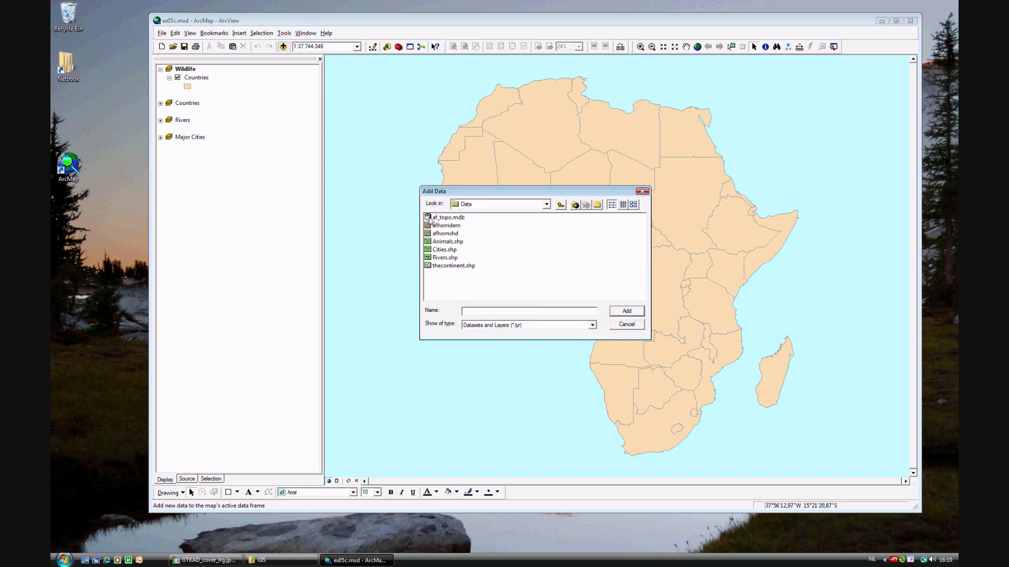
pyautogui.click(430, 243)
pyautogui.click(627, 311)
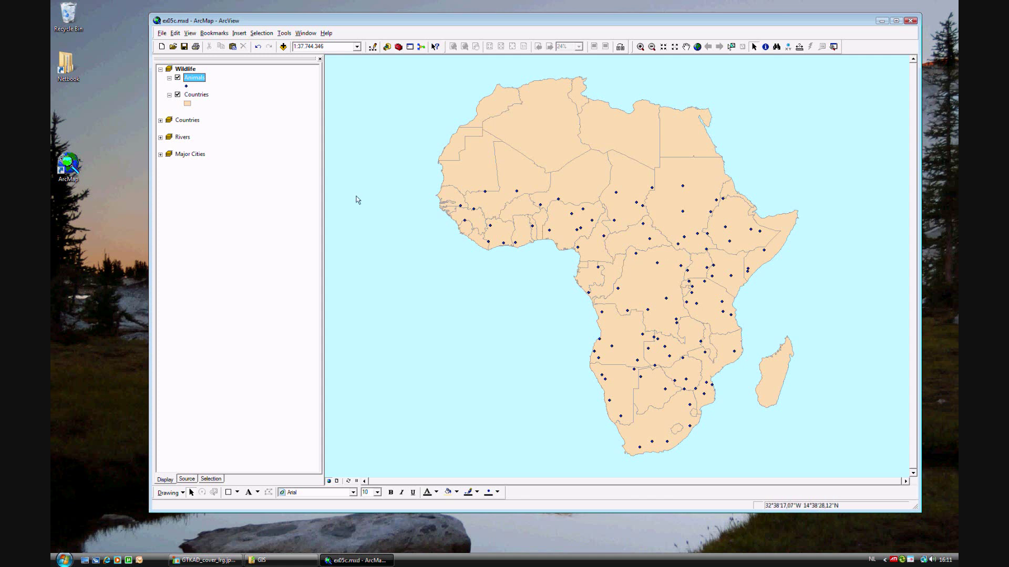
# Step: Symbolize Animals by unique ANIMALNAME values, adding all values and excluding <all other values>
pyautogui.rightClick(193, 80)
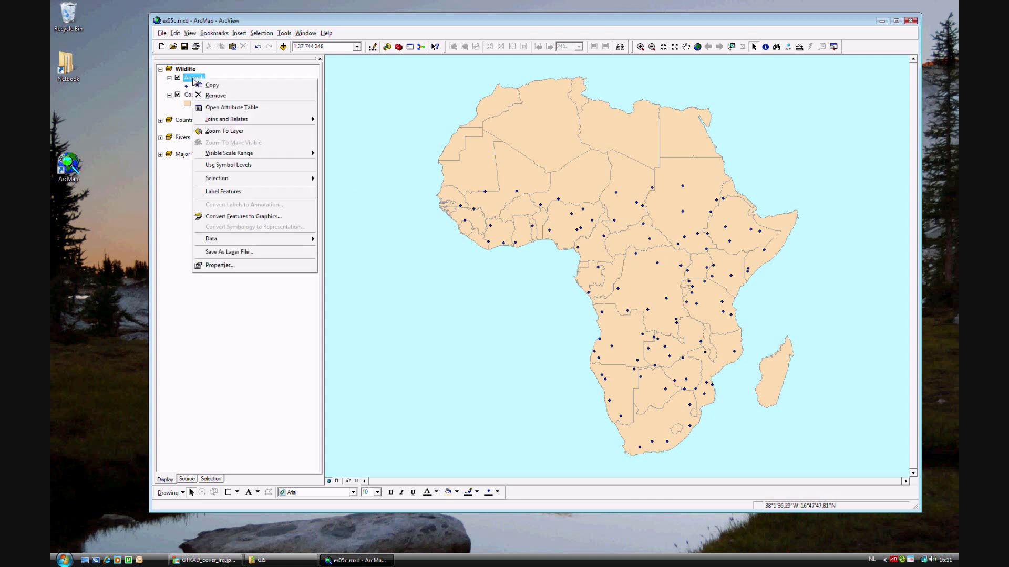
pyautogui.click(229, 267)
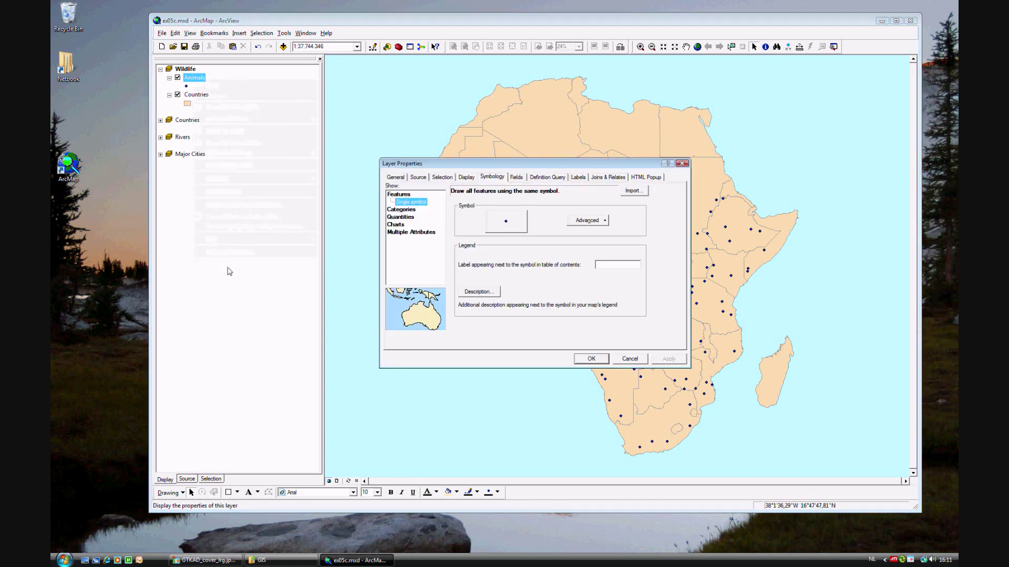
pyautogui.click(409, 211)
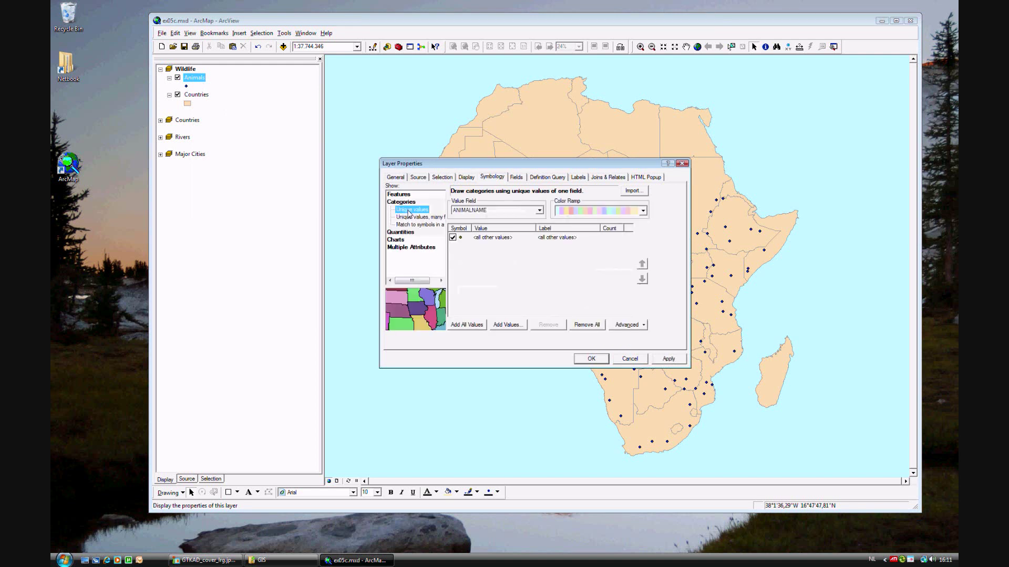
pyautogui.click(540, 211)
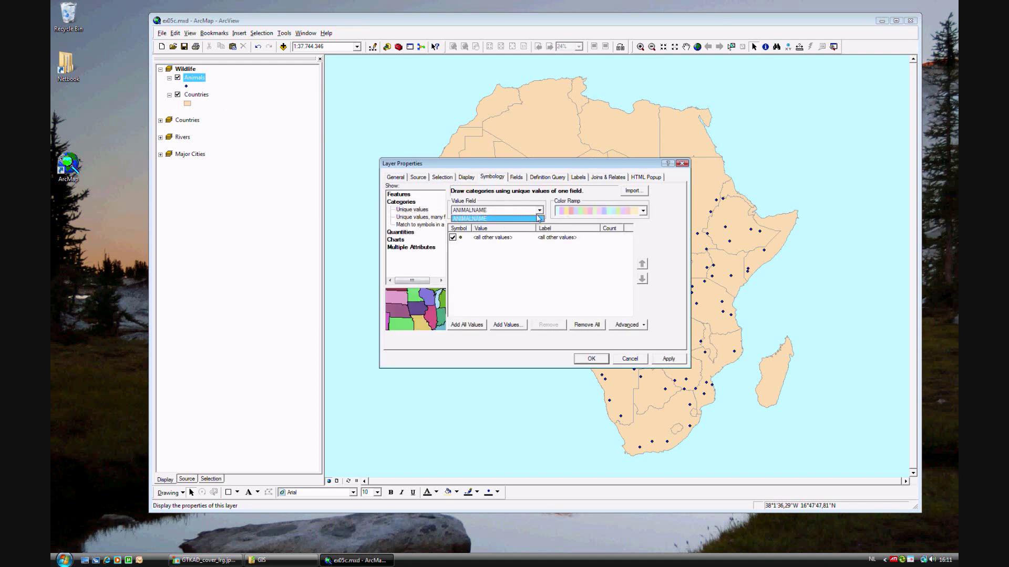
pyautogui.click(533, 222)
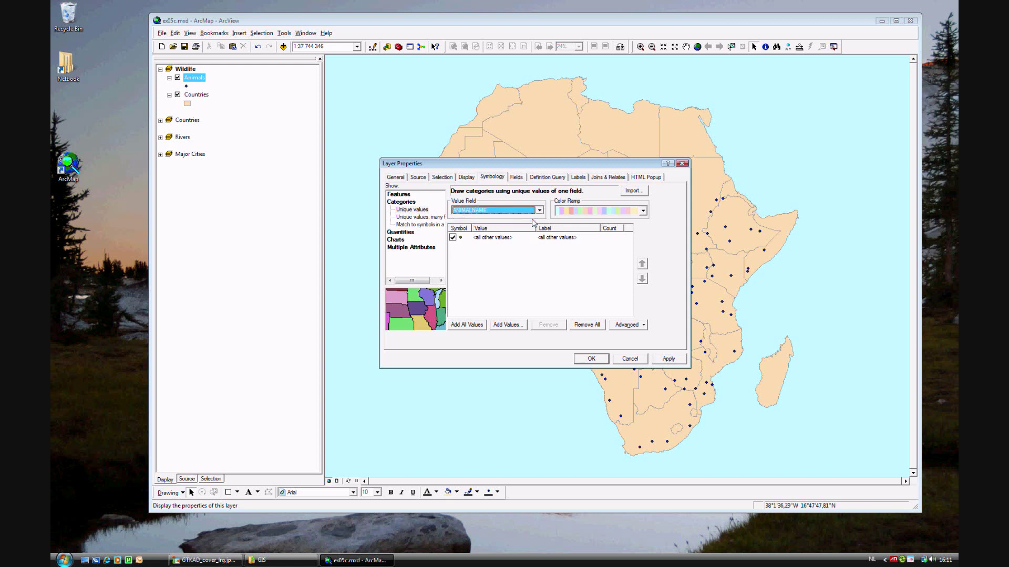
pyautogui.click(471, 326)
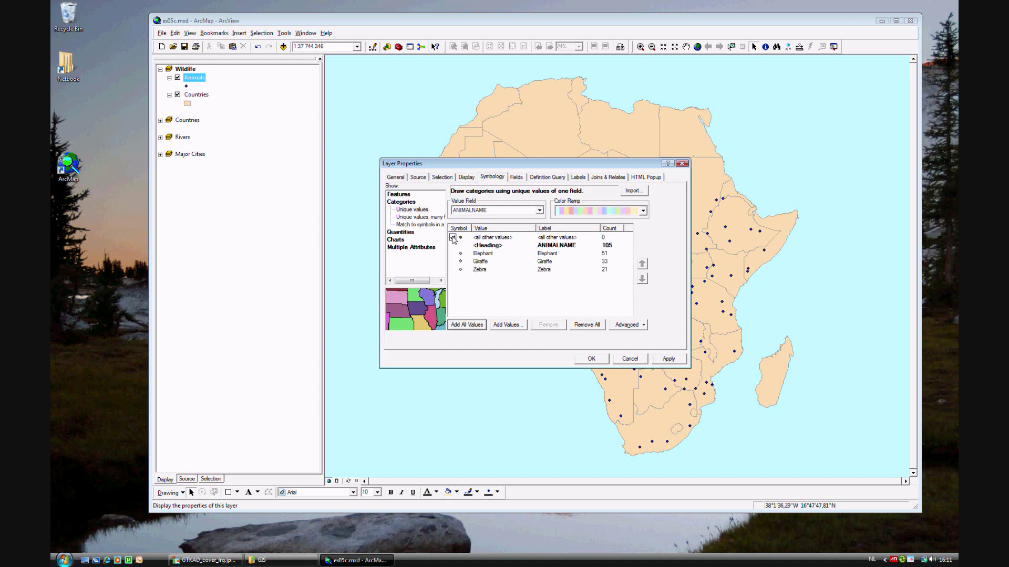
pyautogui.click(452, 238)
pyautogui.click(595, 361)
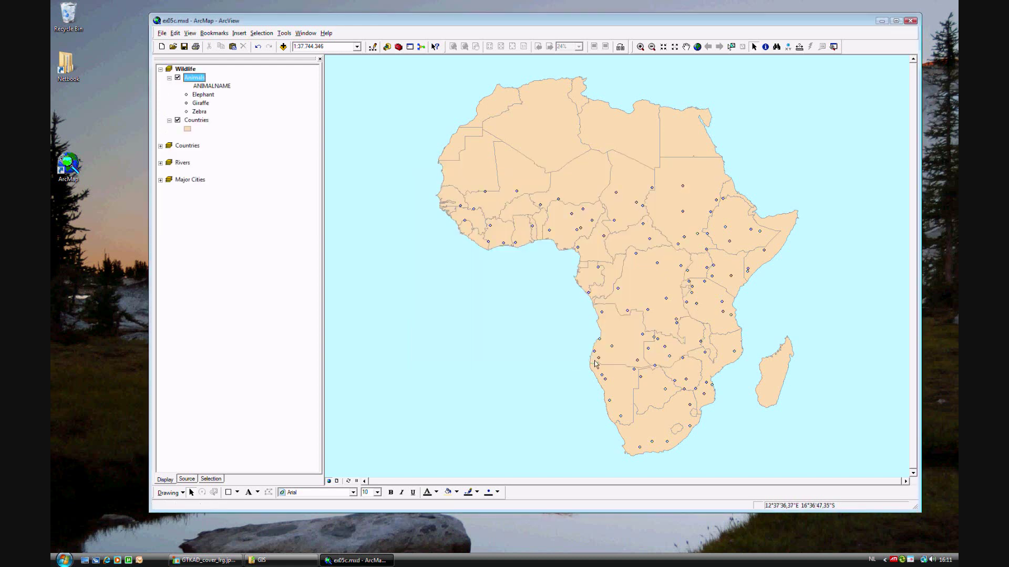
# Step: Load the Conservation style and choose the Elephant picture symbol for the Elephant class
pyautogui.click(187, 96)
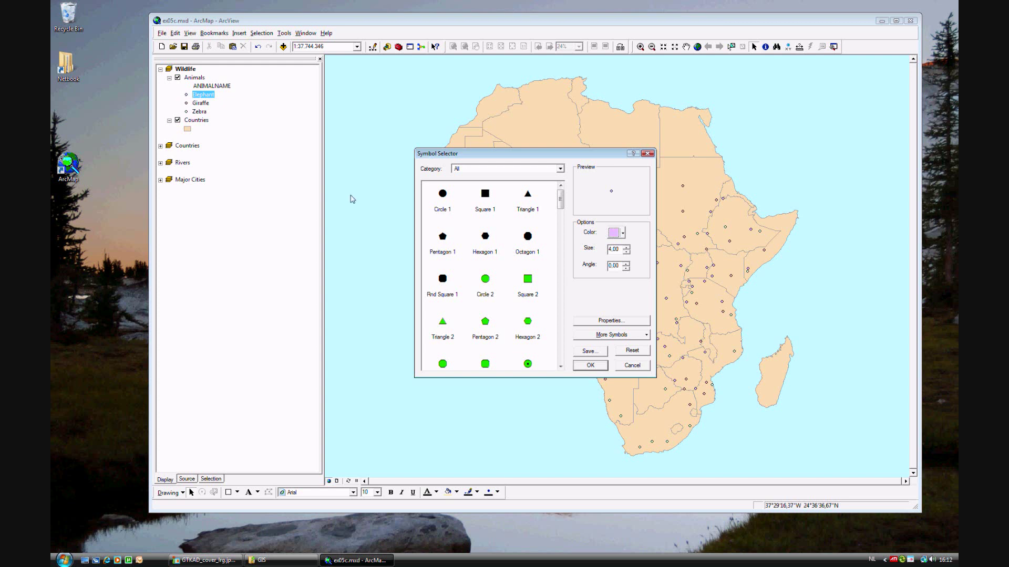
pyautogui.moveTo(560, 205); pyautogui.dragTo(563, 315)
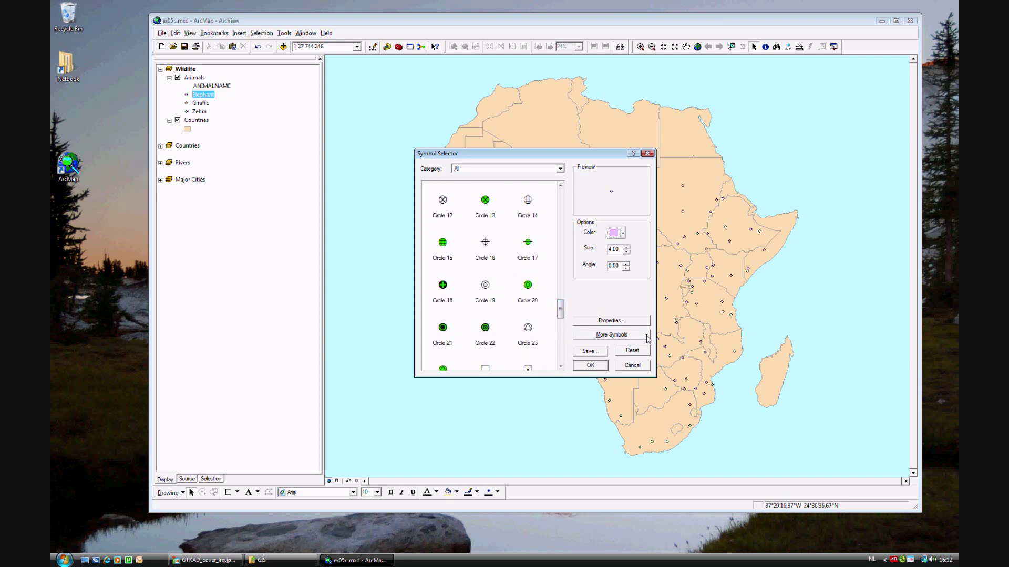
pyautogui.moveTo(561, 314); pyautogui.dragTo(558, 253)
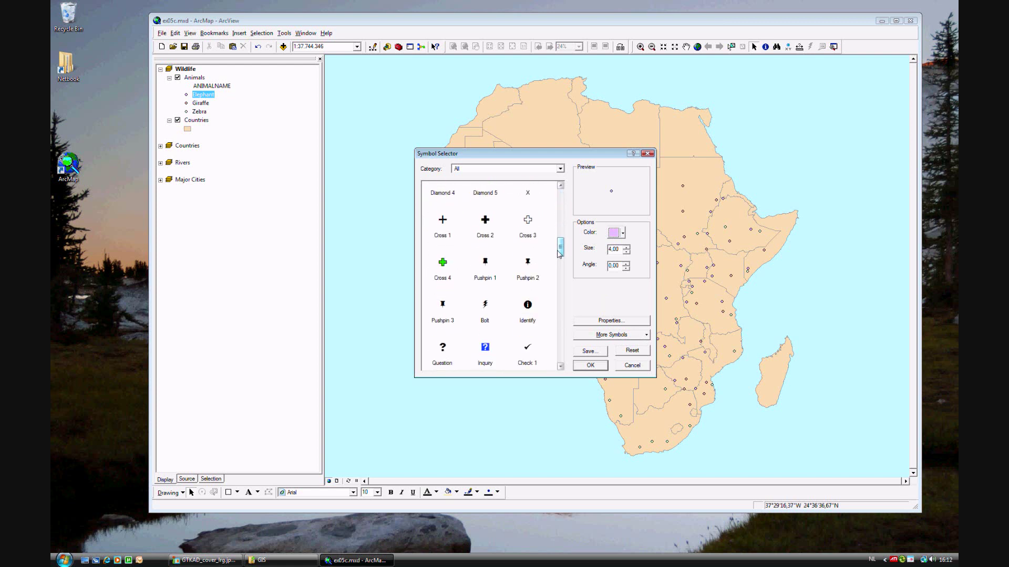
pyautogui.click(646, 339)
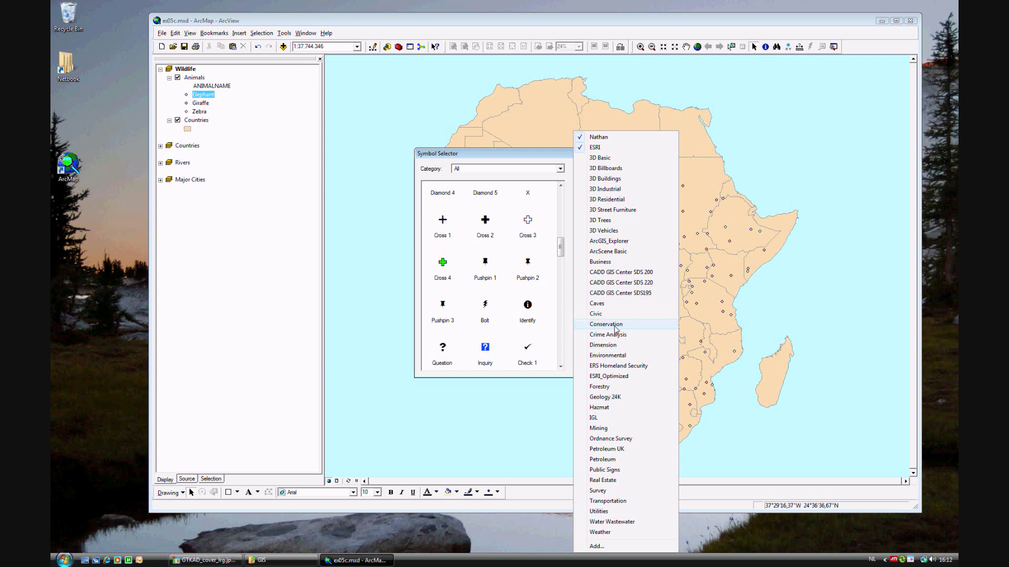
pyautogui.click(615, 328)
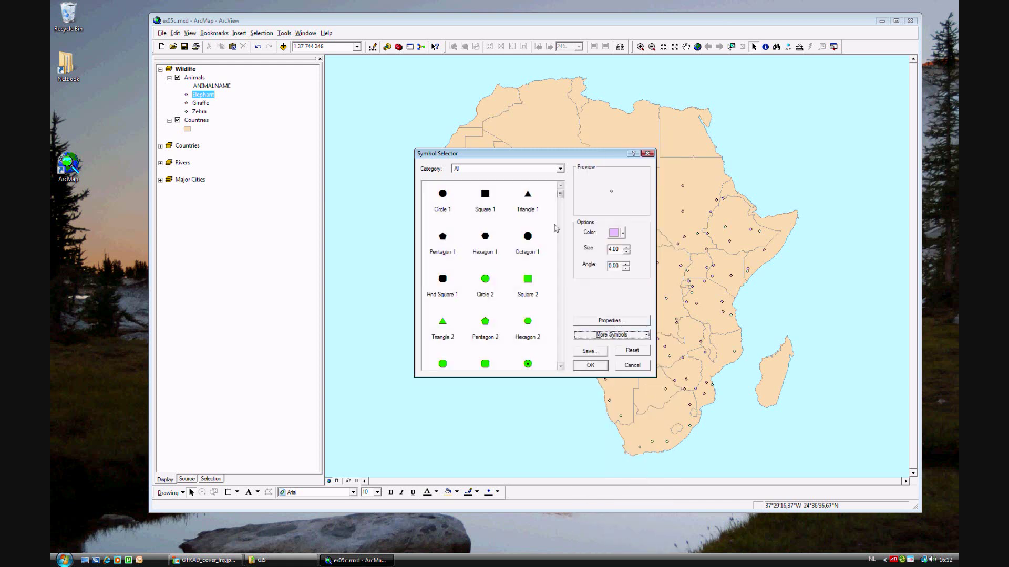
pyautogui.moveTo(560, 195); pyautogui.dragTo(561, 365)
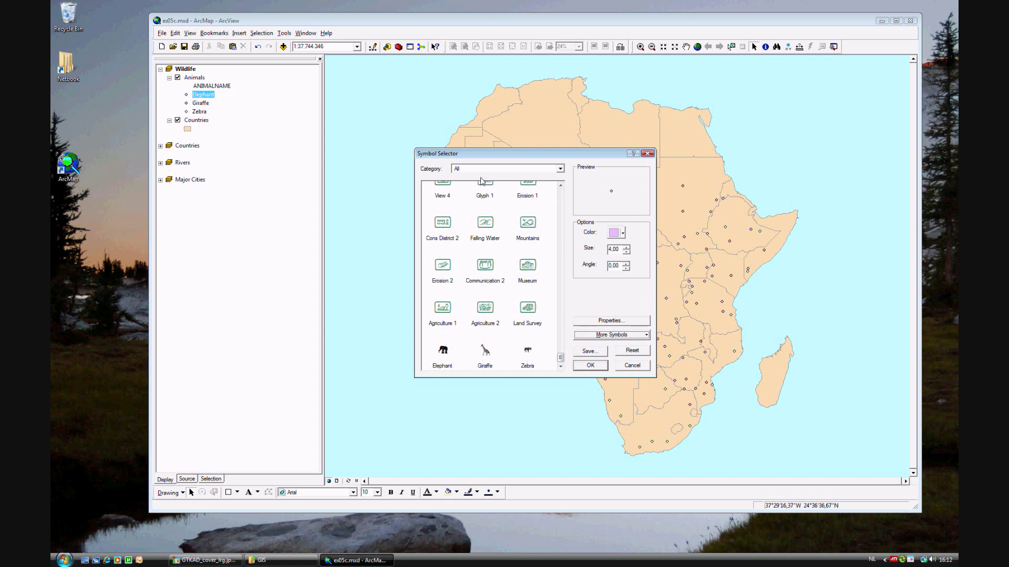
pyautogui.click(443, 352)
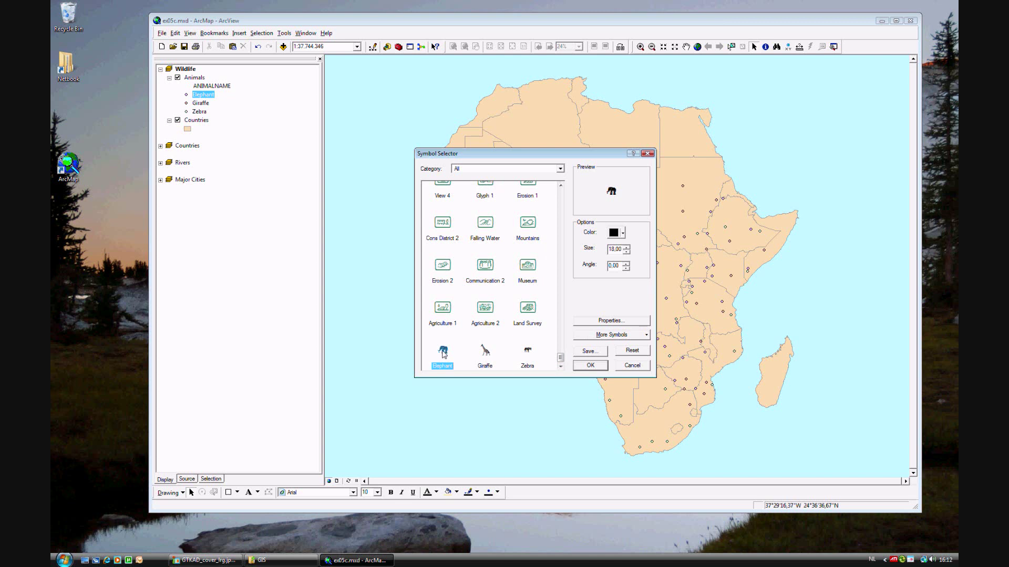
# Step: Color the elephant symbol Delft Blue and reduce its size to 14
pyautogui.click(623, 235)
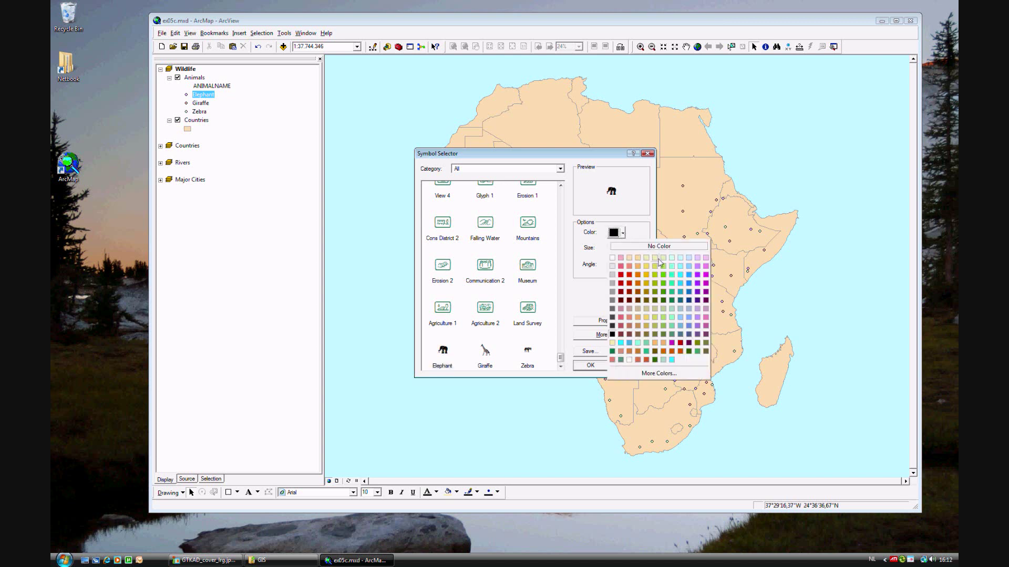
pyautogui.click(681, 293)
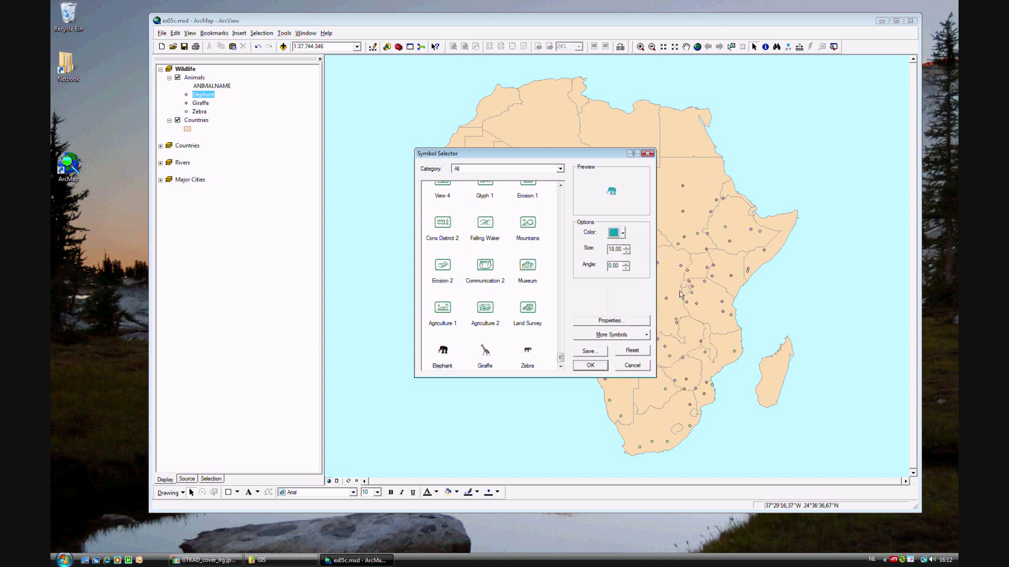
pyautogui.click(626, 253)
pyautogui.click(626, 254)
pyautogui.click(593, 368)
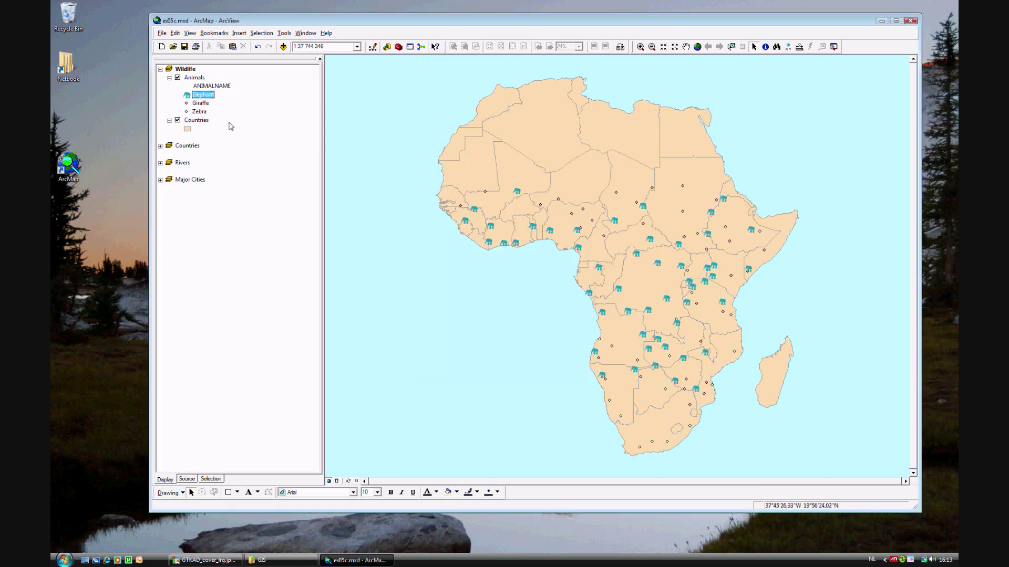
# Step: Give the Giraffe class the Giraffe picture symbol in Raw Umber at size 22
pyautogui.click(186, 103)
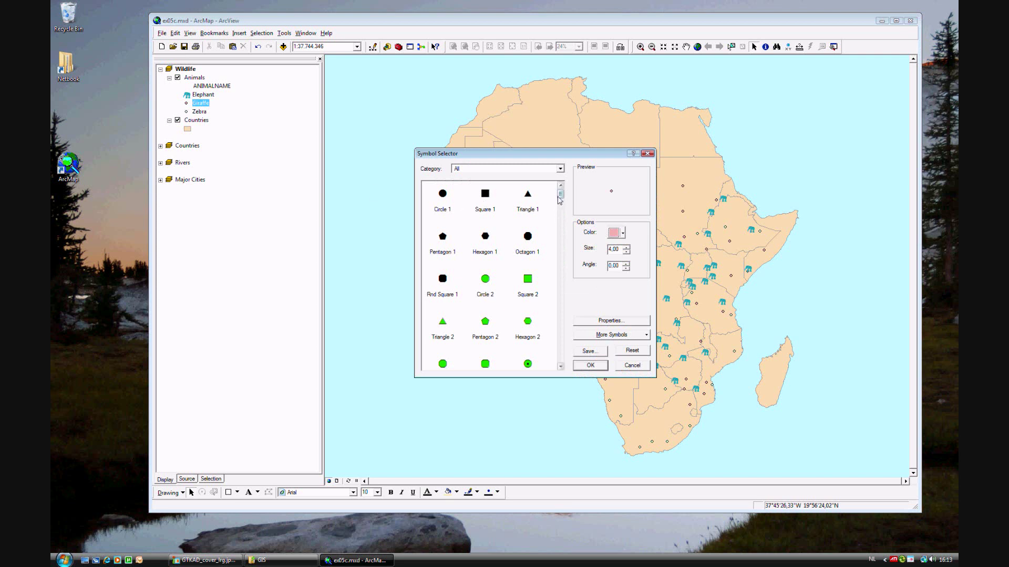
pyautogui.moveTo(560, 198); pyautogui.dragTo(561, 362)
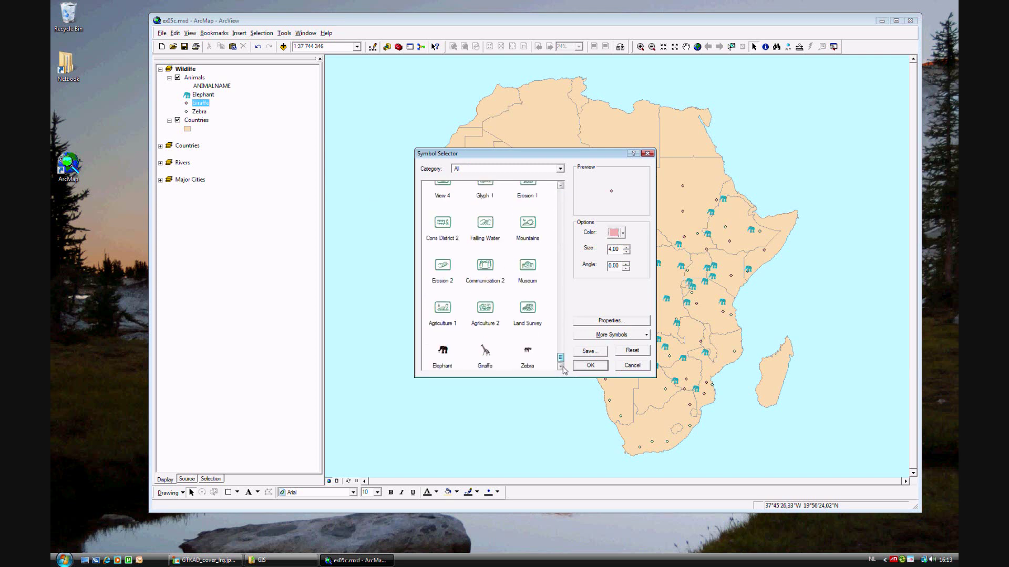
pyautogui.click(485, 353)
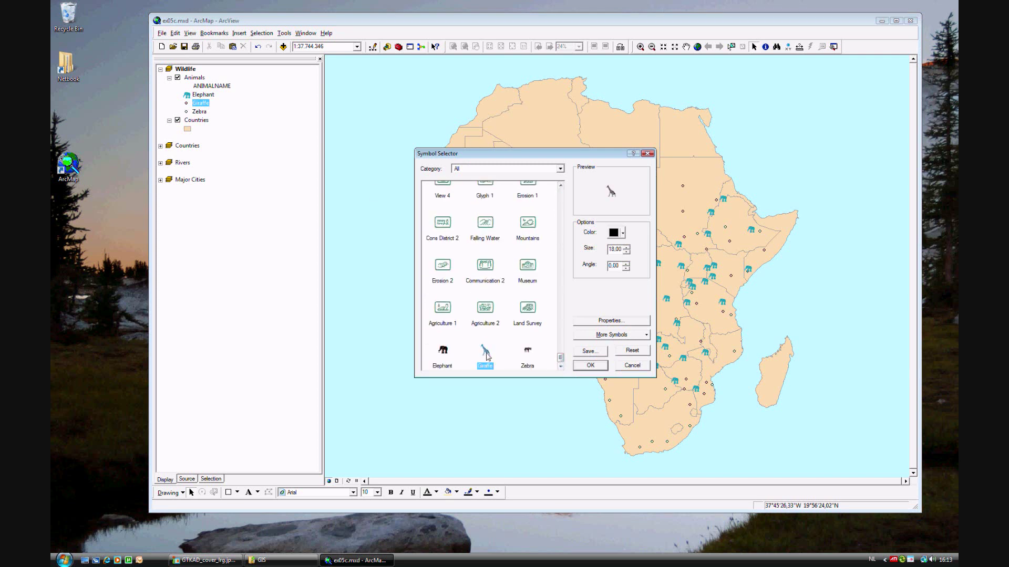
pyautogui.click(622, 235)
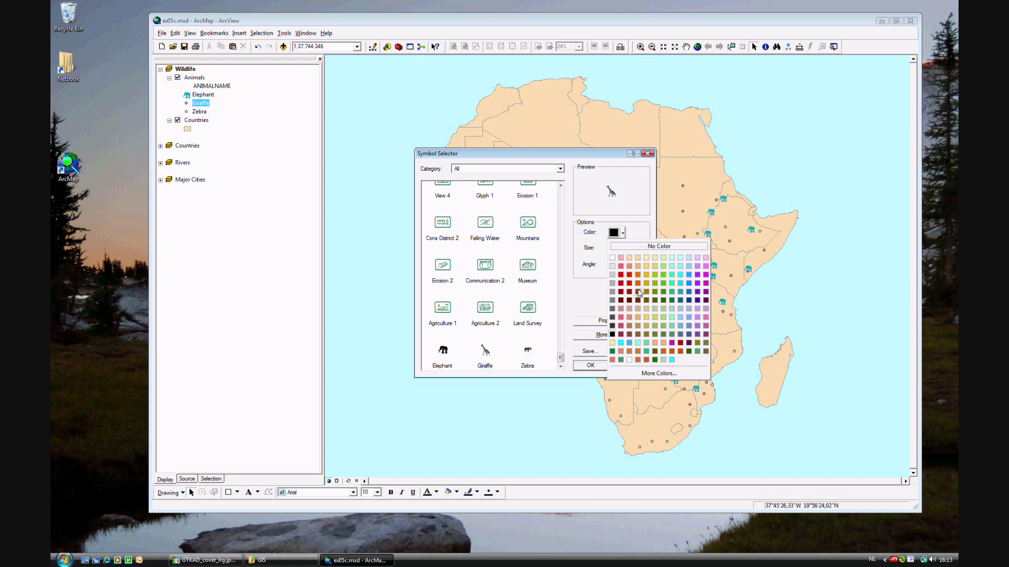
pyautogui.click(639, 293)
pyautogui.click(626, 251)
pyautogui.click(625, 248)
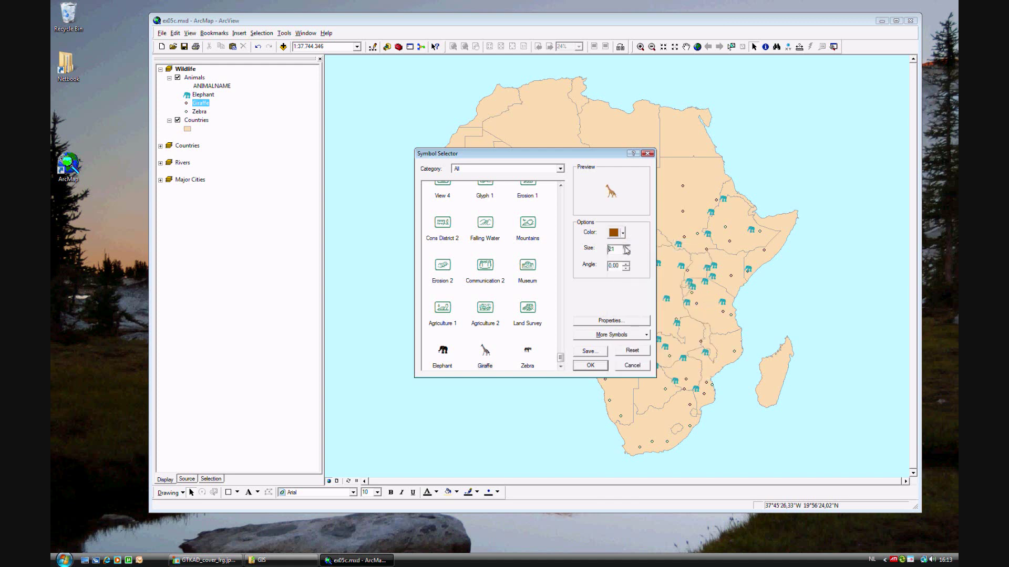
pyautogui.click(625, 247)
pyautogui.click(626, 250)
pyautogui.click(590, 365)
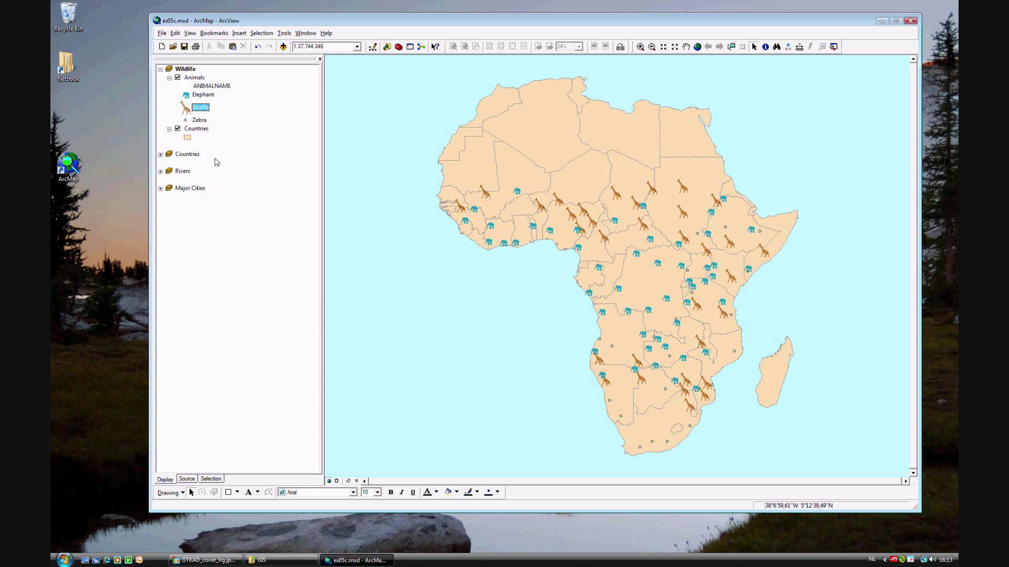
# Step: Give the Zebra class the black Zebra picture symbol from the Conservation style
pyautogui.doubleClick(191, 125)
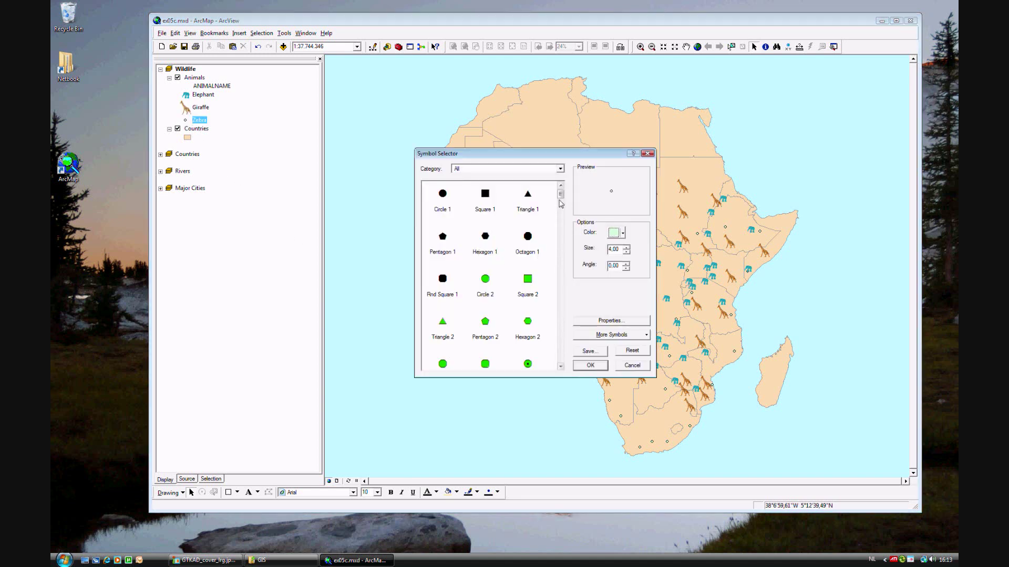
pyautogui.moveTo(560, 202); pyautogui.dragTo(559, 378)
pyautogui.click(529, 352)
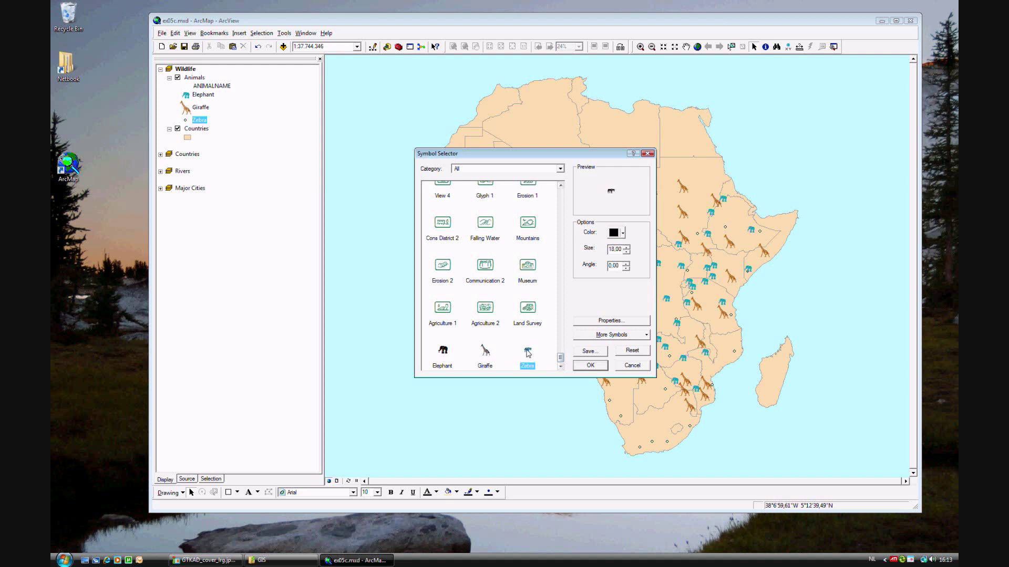
pyautogui.click(590, 366)
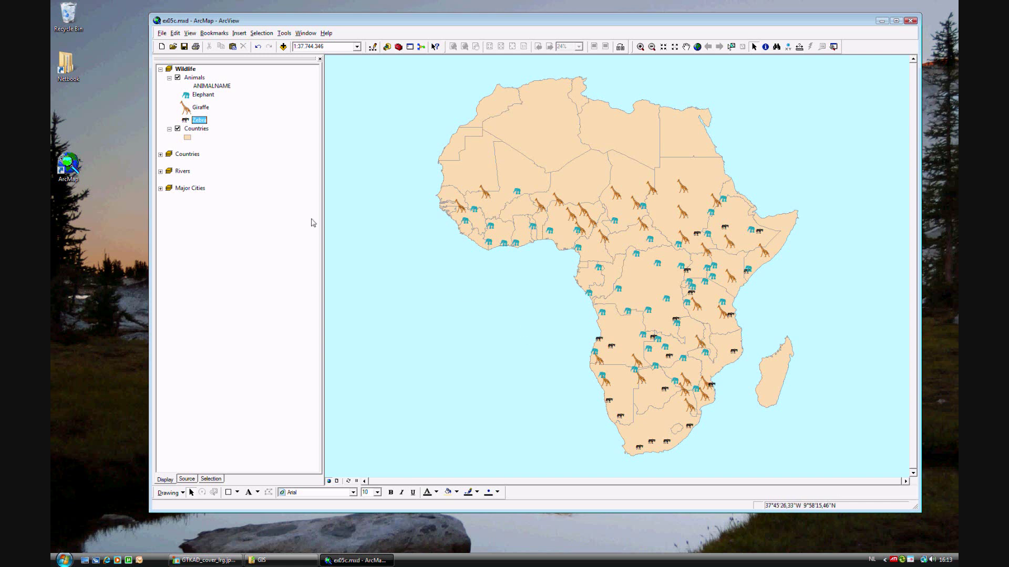
# Step: Save the Animals layer as the layer file Animals.lyr in the MyData folder
pyautogui.rightClick(196, 80)
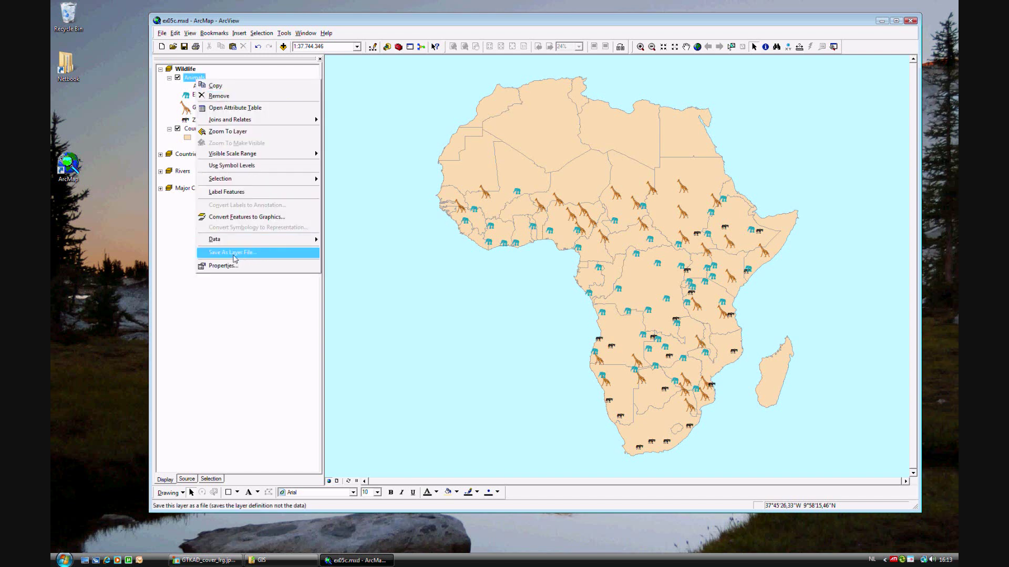
pyautogui.click(232, 253)
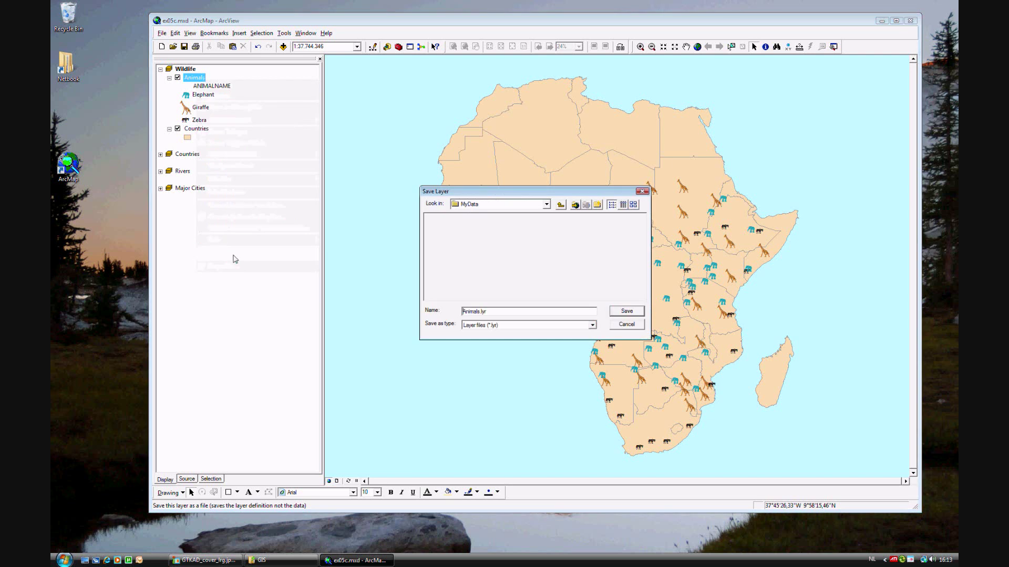
pyautogui.click(546, 206)
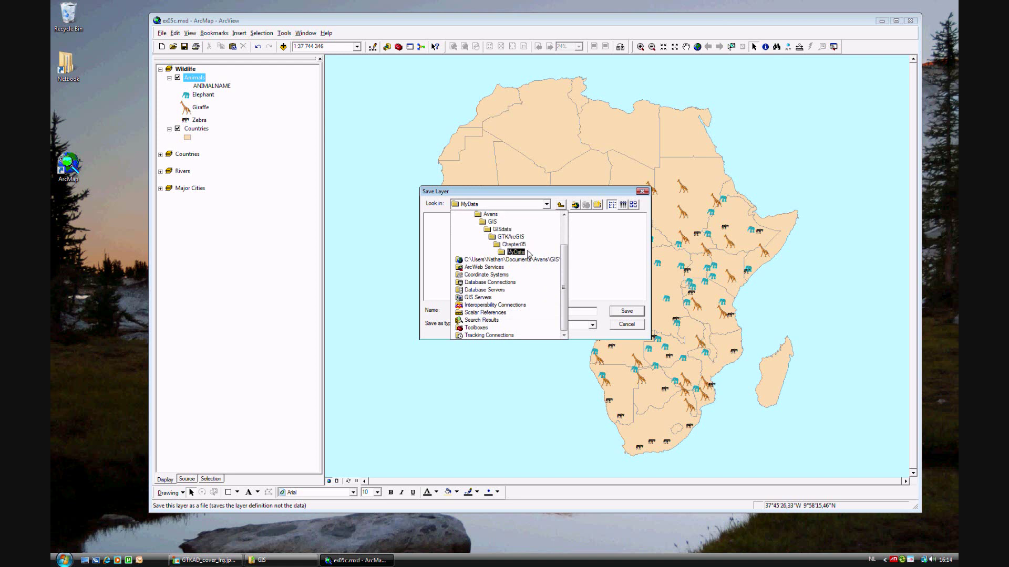
pyautogui.click(528, 254)
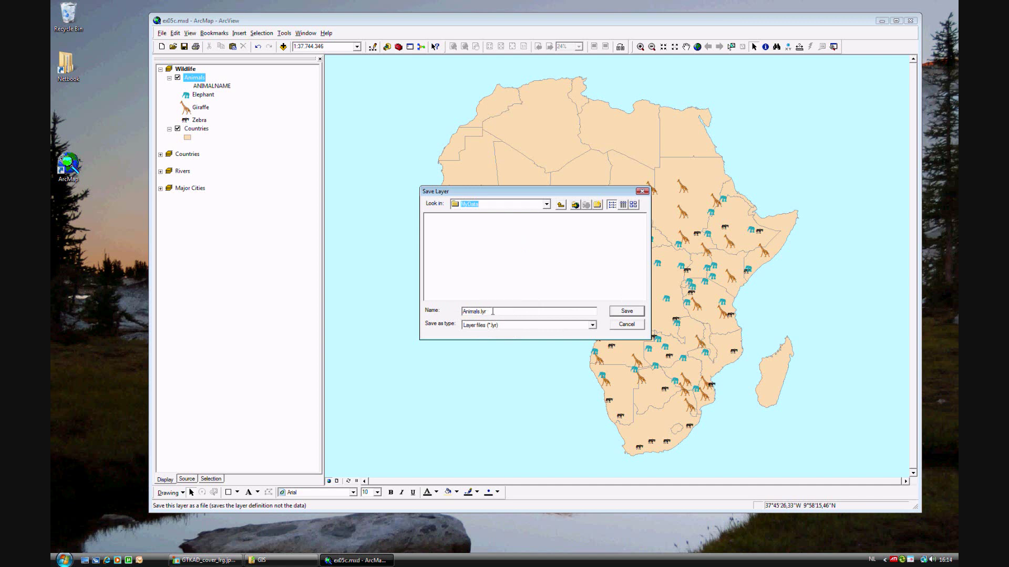
pyautogui.click(626, 312)
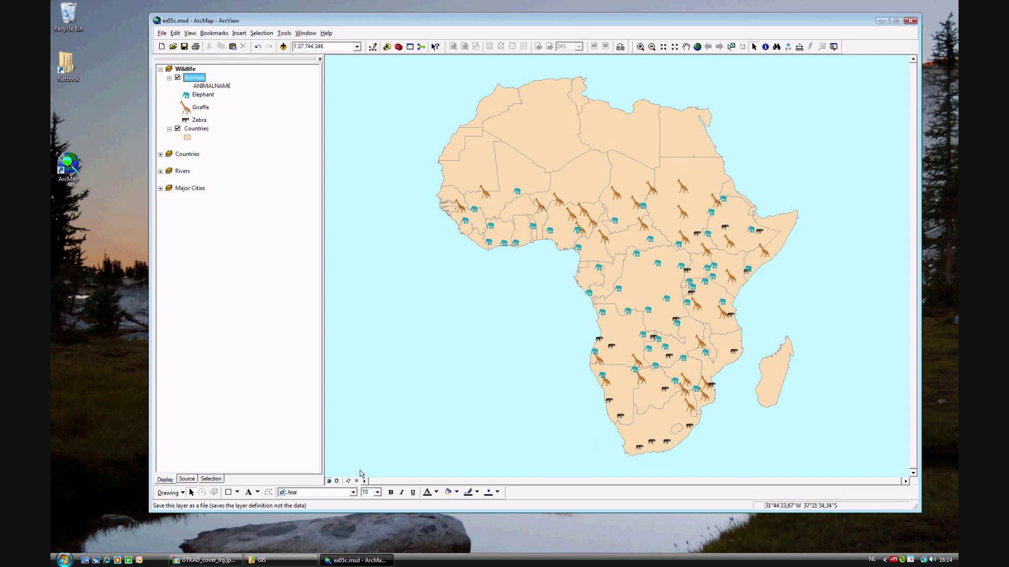
# Step: Return to Layout View to show the full Africa Atlas poster
pyautogui.click(337, 481)
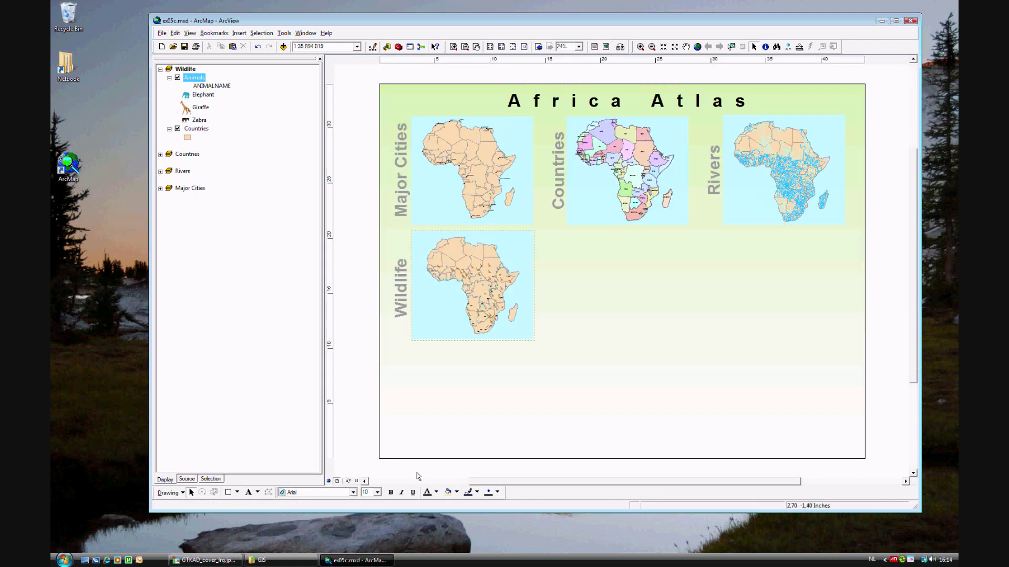